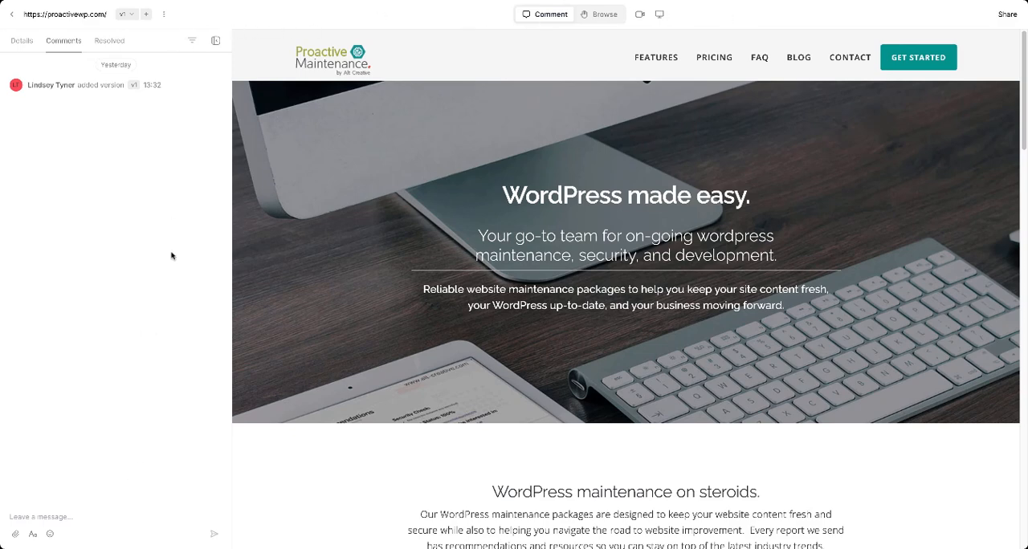
Hide the comments sidebar to widen the page preview, and show it again
{"action": "left_click", "coordinate": [215, 40]}
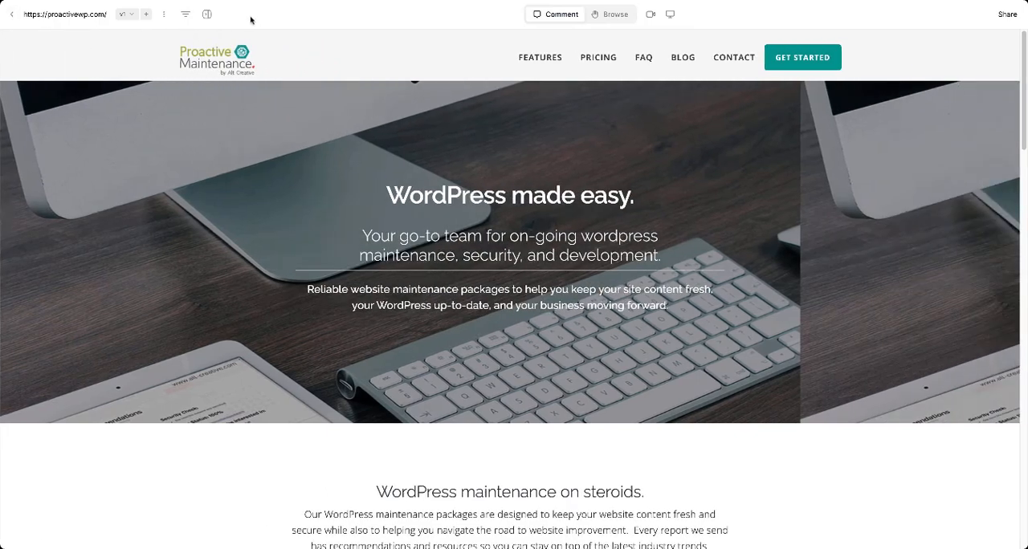
{"action": "left_click", "coordinate": [207, 13]}
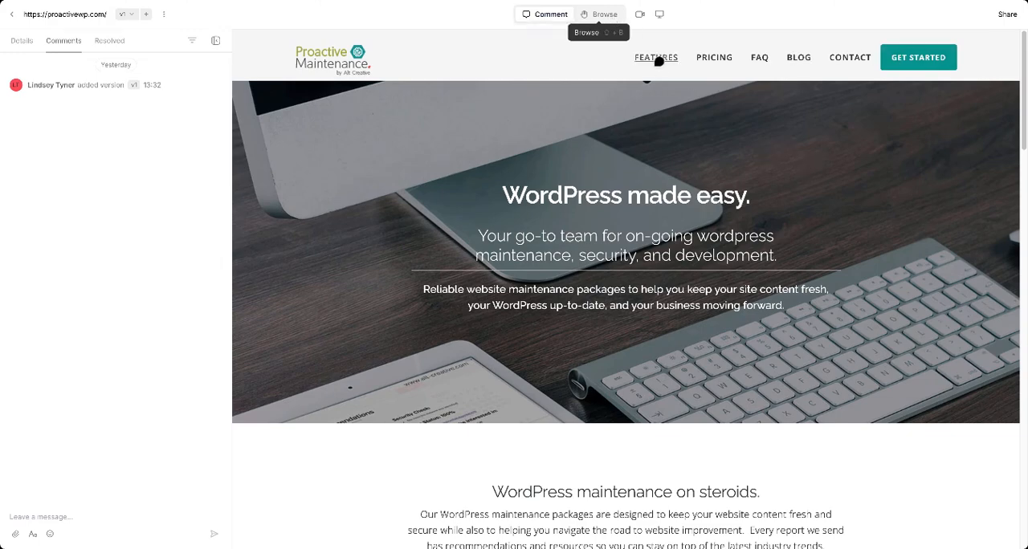
Try out Browse mode on the website preview and return to Comment mode
{"action": "scroll", "coordinate": [668, 152], "scroll_direction": "down", "scroll_amount": 5}
{"action": "scroll", "coordinate": [667, 155], "scroll_direction": "down", "scroll_amount": 1}
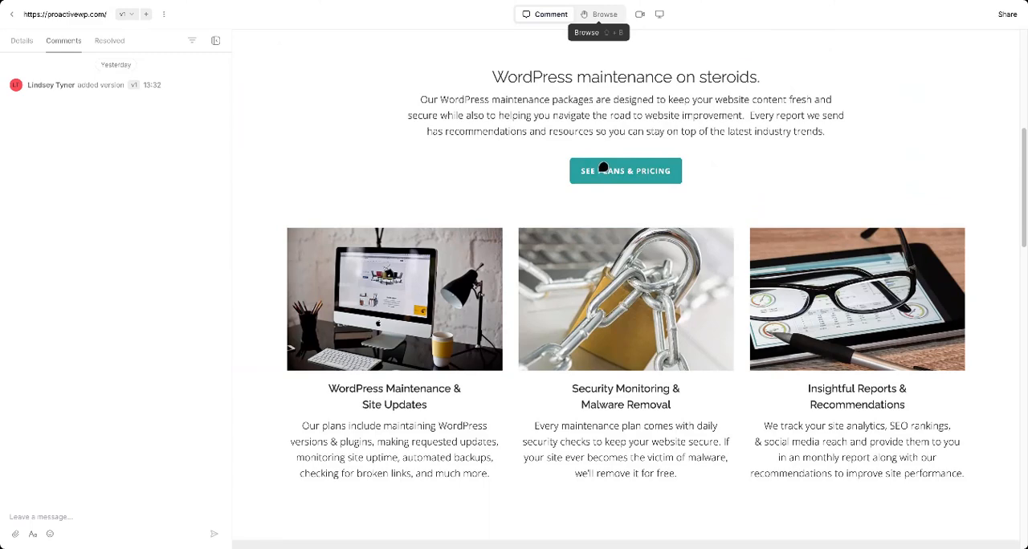
{"action": "left_click", "coordinate": [604, 13]}
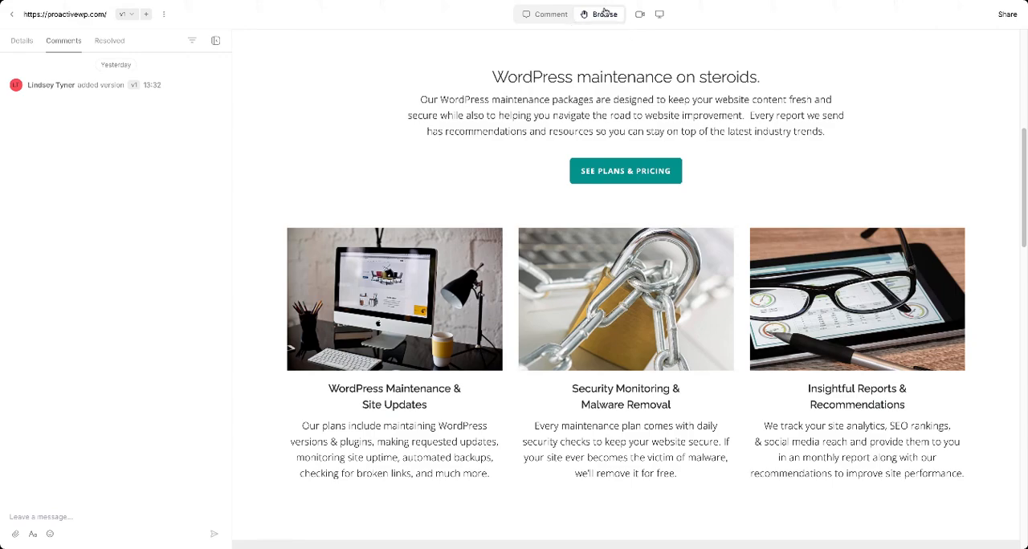
{"action": "scroll", "coordinate": [594, 95], "scroll_direction": "up", "scroll_amount": 6}
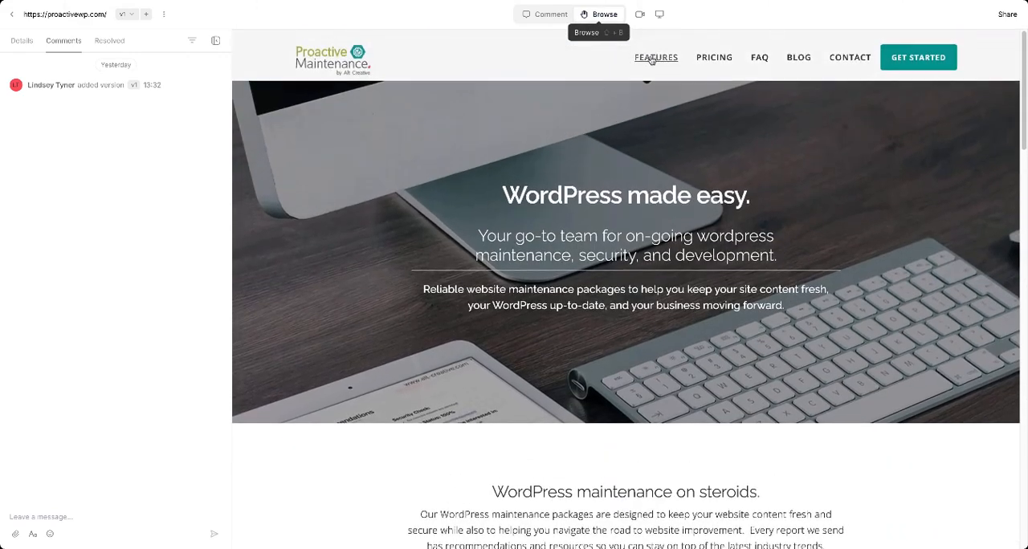
{"action": "left_click", "coordinate": [539, 15]}
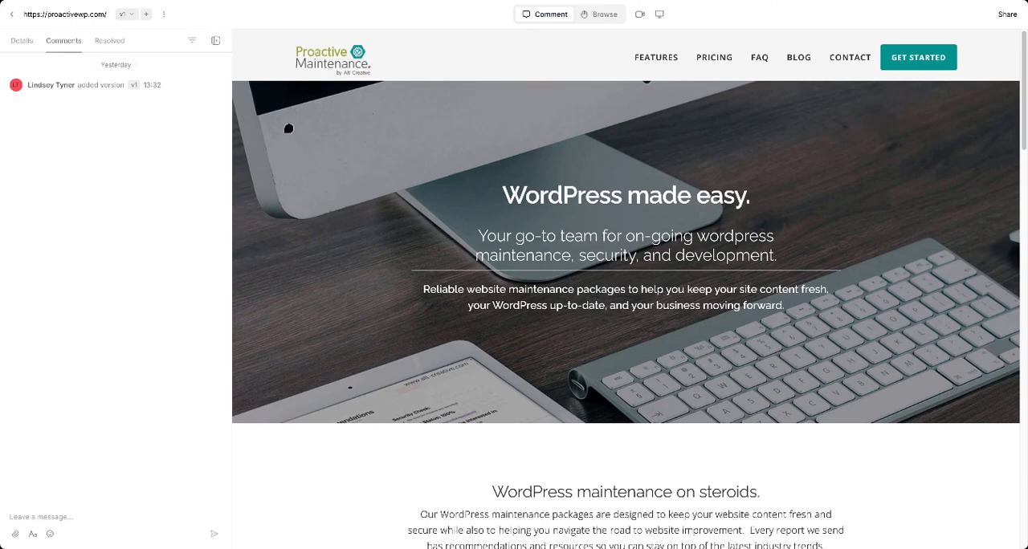
Pin the comment "This logo is too small!" beside the header logo and preview it on the page
{"action": "scroll", "coordinate": [363, 78], "scroll_direction": "down", "scroll_amount": 3}
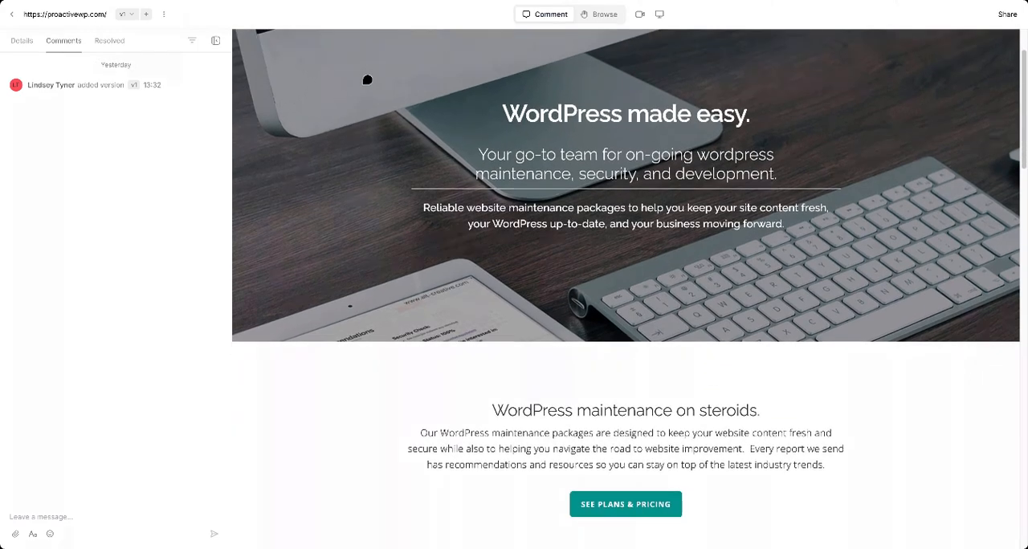
{"action": "scroll", "coordinate": [367, 79], "scroll_direction": "down", "scroll_amount": 4}
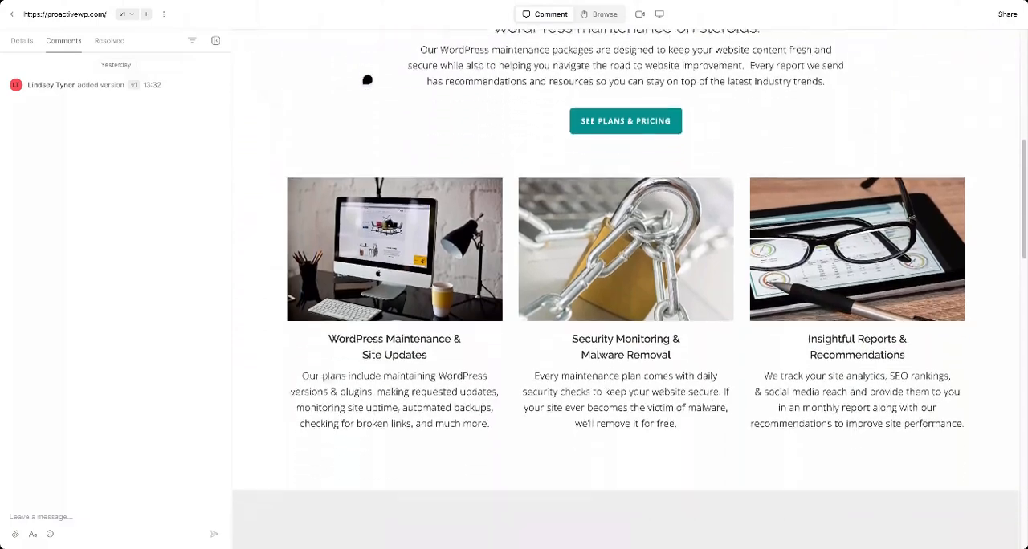
{"action": "scroll", "coordinate": [367, 80], "scroll_direction": "up", "scroll_amount": 5}
{"action": "scroll", "coordinate": [367, 80], "scroll_direction": "up", "scroll_amount": 3}
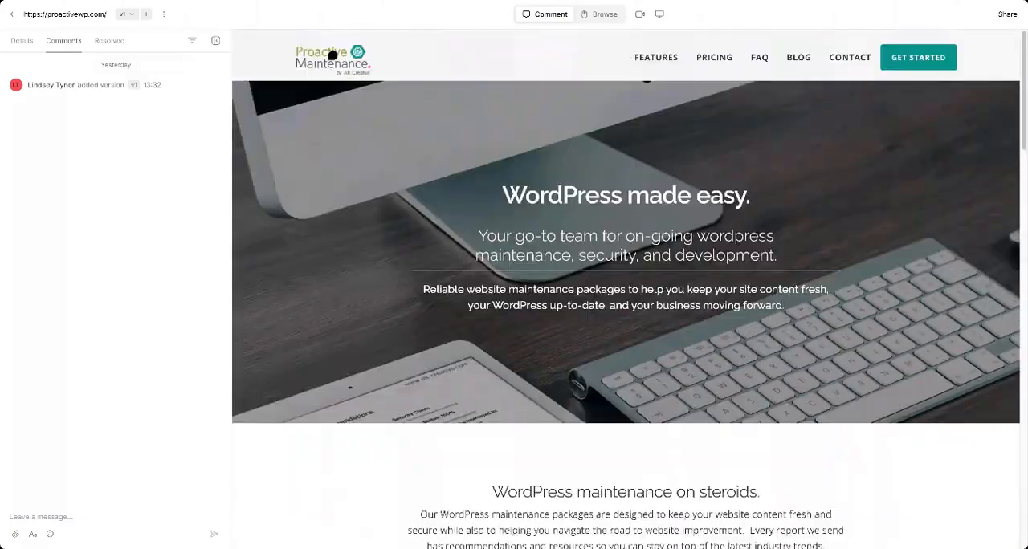
{"action": "left_click", "coordinate": [387, 55]}
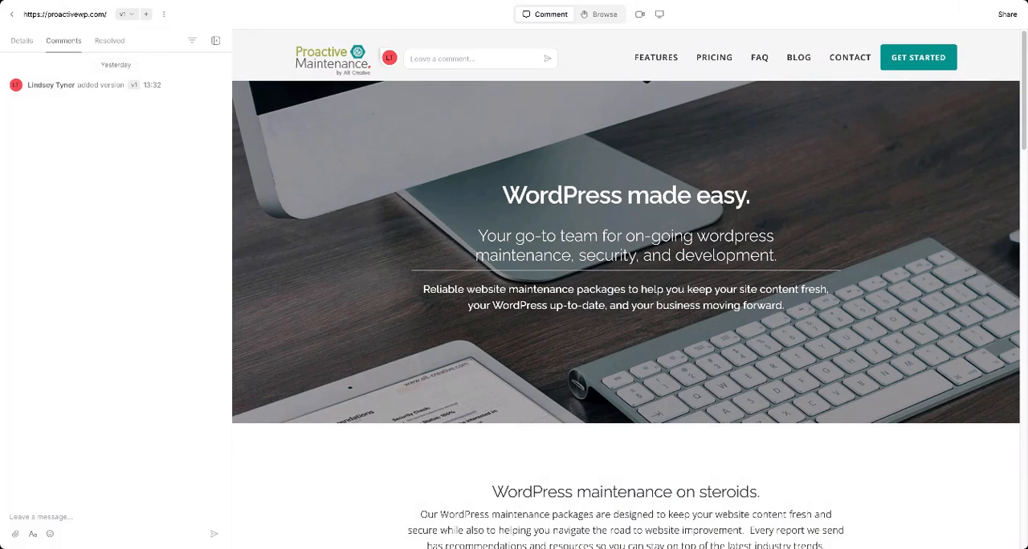
{"action": "type", "text": "This logo is"}
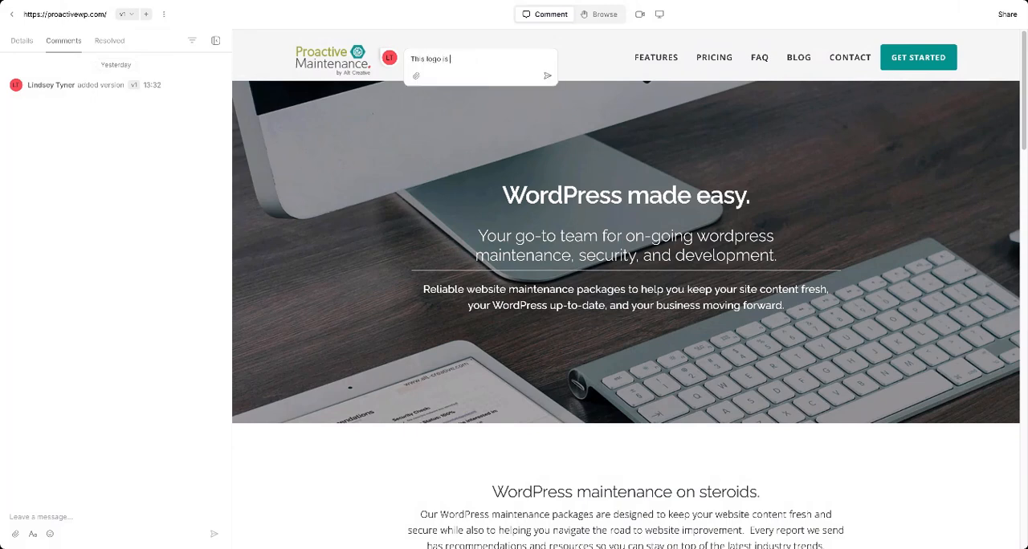
{"action": "type", "text": " too small!"}
{"action": "left_click", "coordinate": [546, 75]}
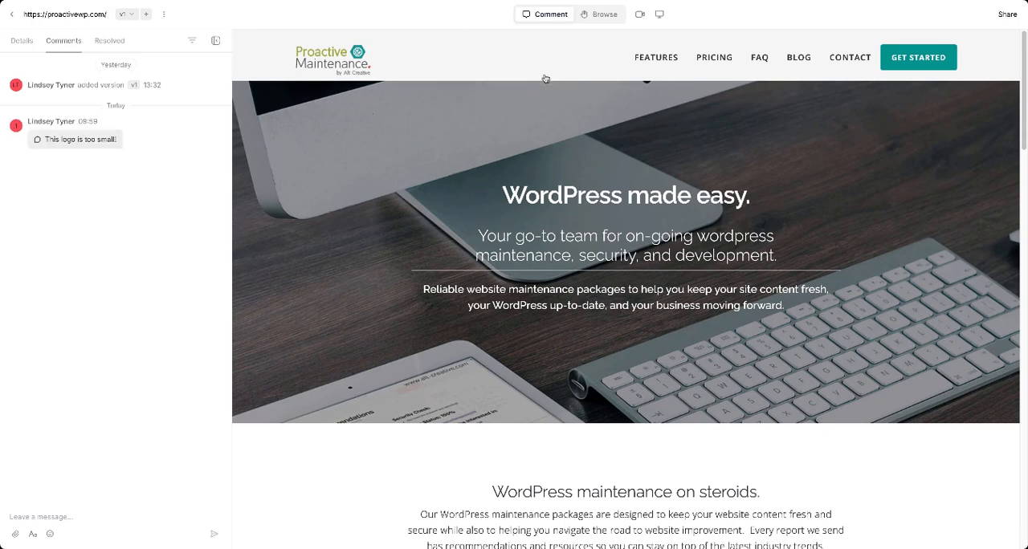
{"action": "mouse_move", "coordinate": [393, 59]}
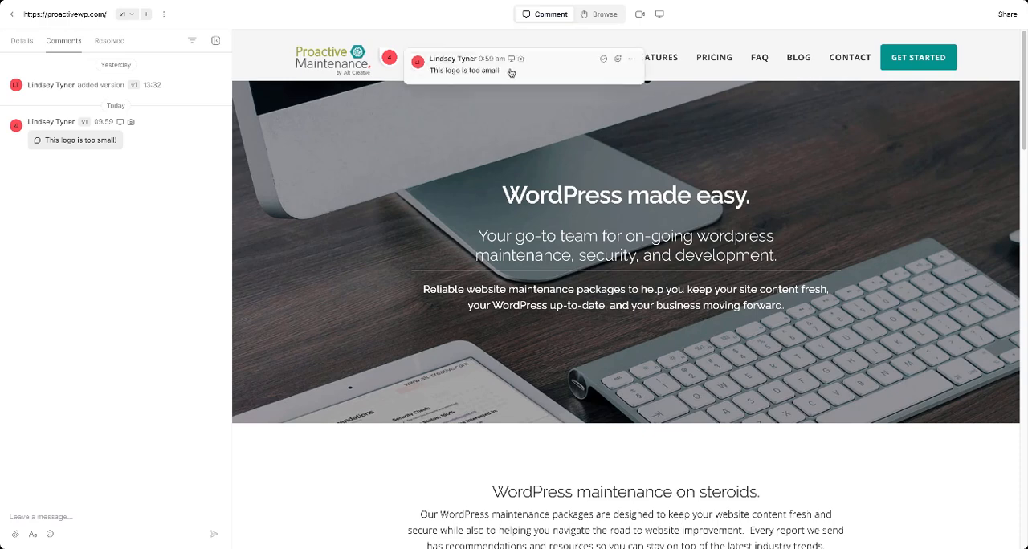
Pin the comment "Contact page is great!" beside the CONTACT link in the site header
{"action": "left_click", "coordinate": [874, 40]}
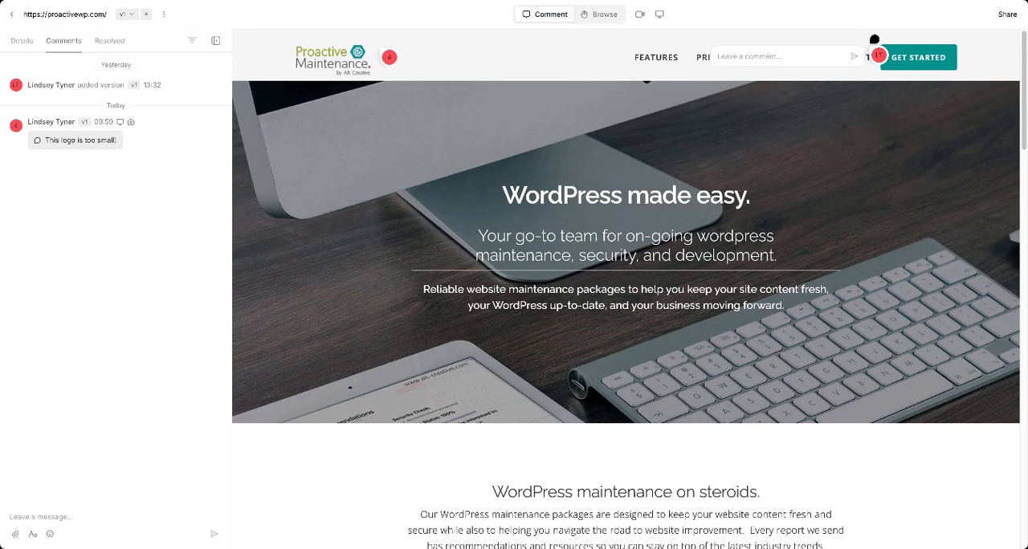
{"action": "type", "text": "Contact page"}
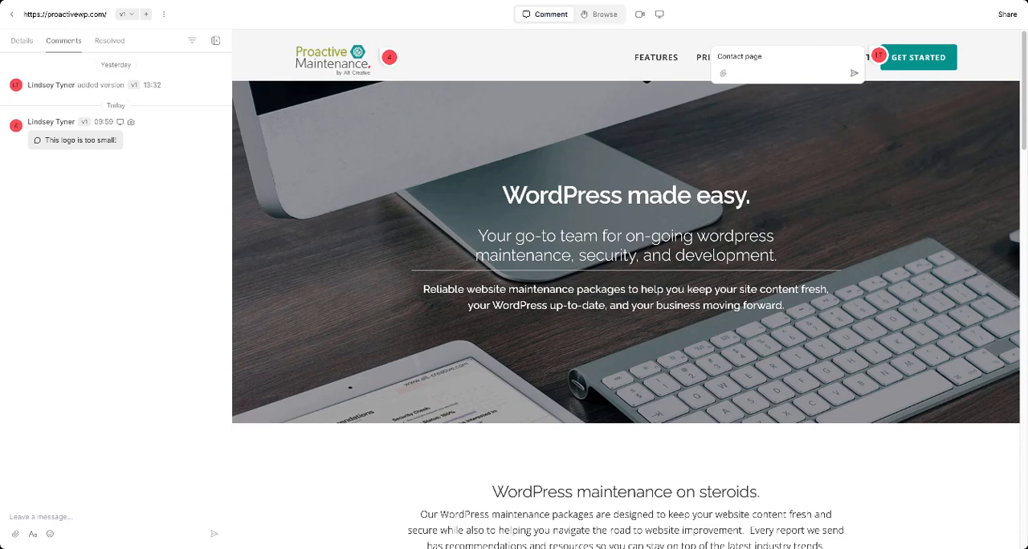
{"action": "type", "text": "is great!"}
{"action": "key", "text": "Return"}
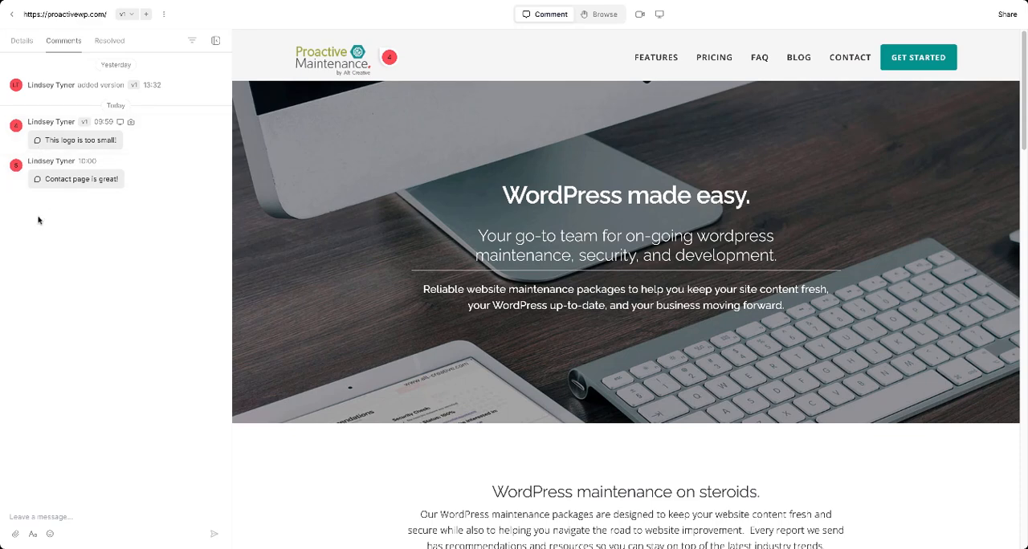
Pin the comment "This text is too big" on the "WordPress made easy." headline, without an attachment
{"action": "left_click", "coordinate": [618, 190]}
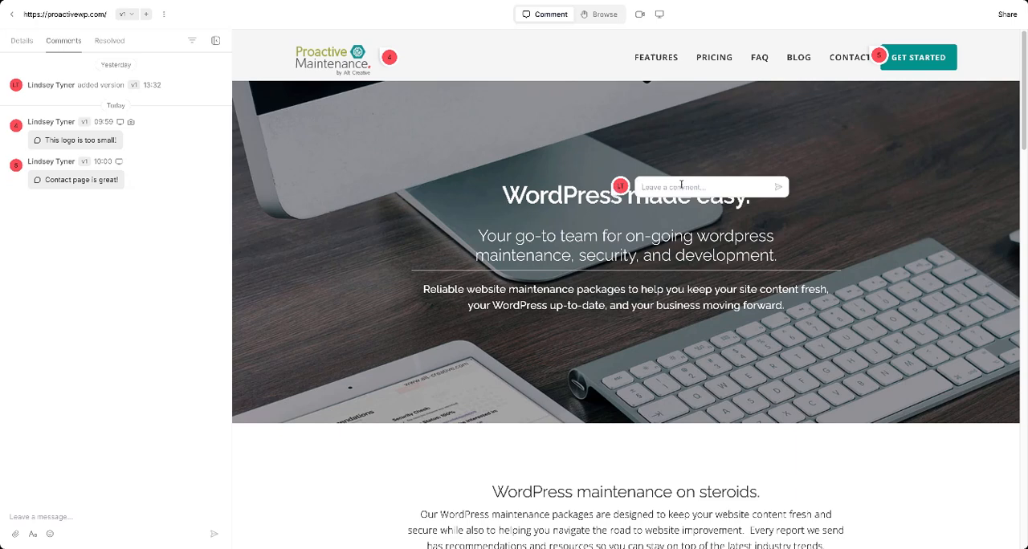
{"action": "type", "text": "This text is"}
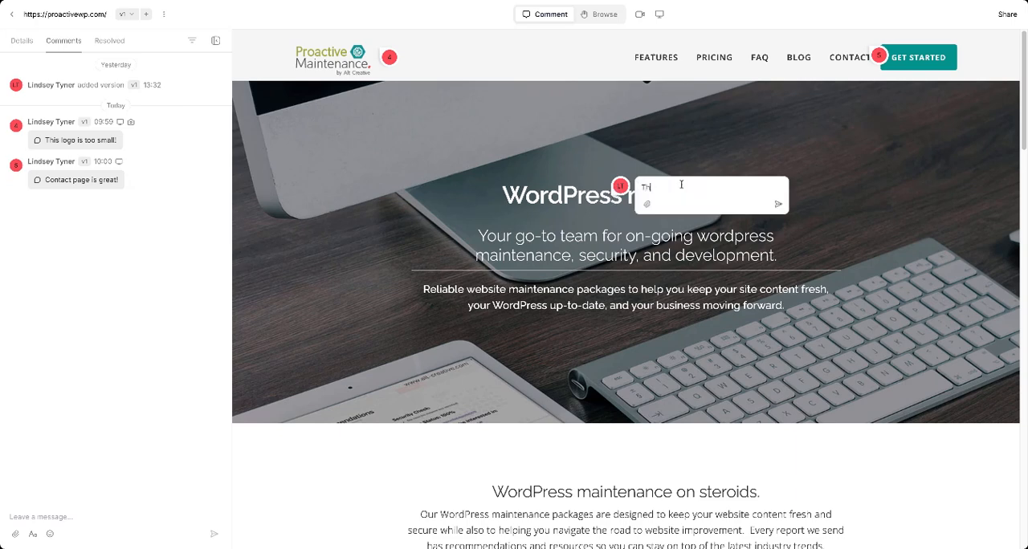
{"action": "type", "text": " too big"}
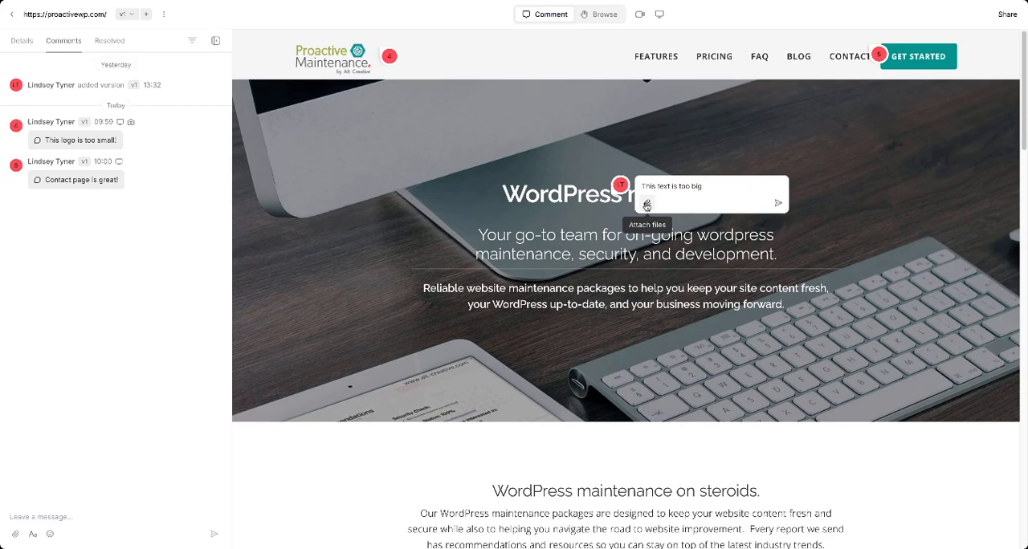
{"action": "left_click", "coordinate": [647, 206]}
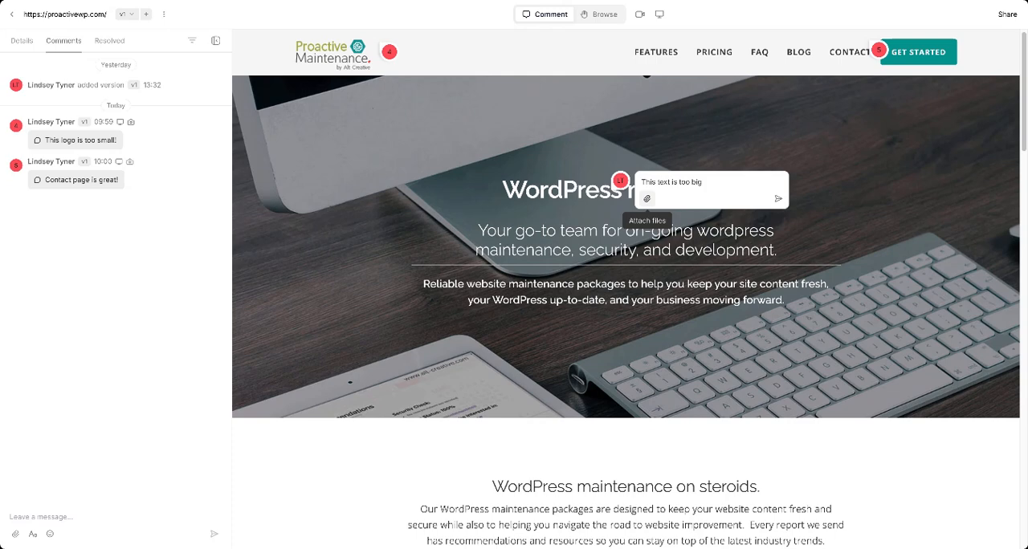
{"action": "left_click", "coordinate": [776, 198]}
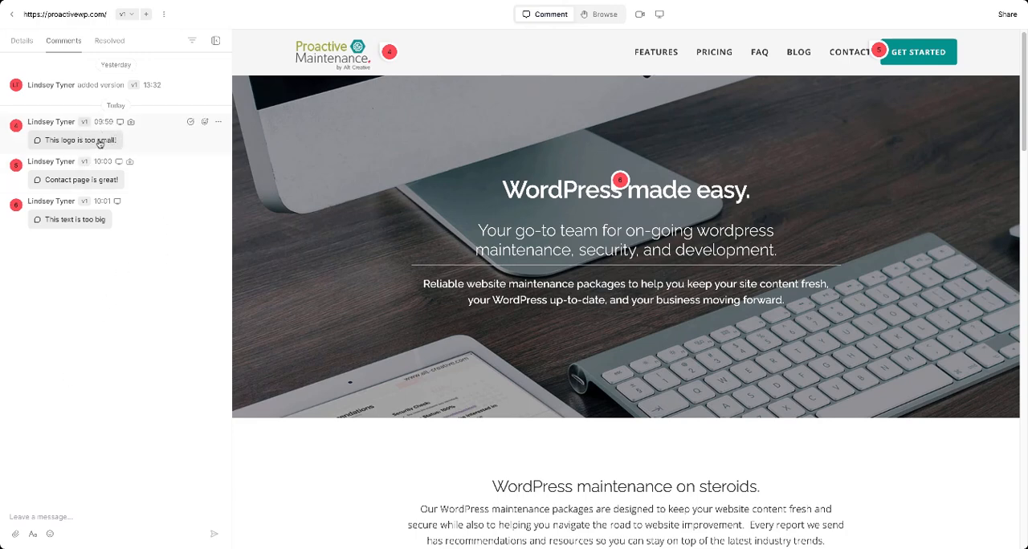
Resolve the "This logo is too small!" comment and look over the reactions and options for "Contact page is great!"
{"action": "left_click", "coordinate": [190, 122]}
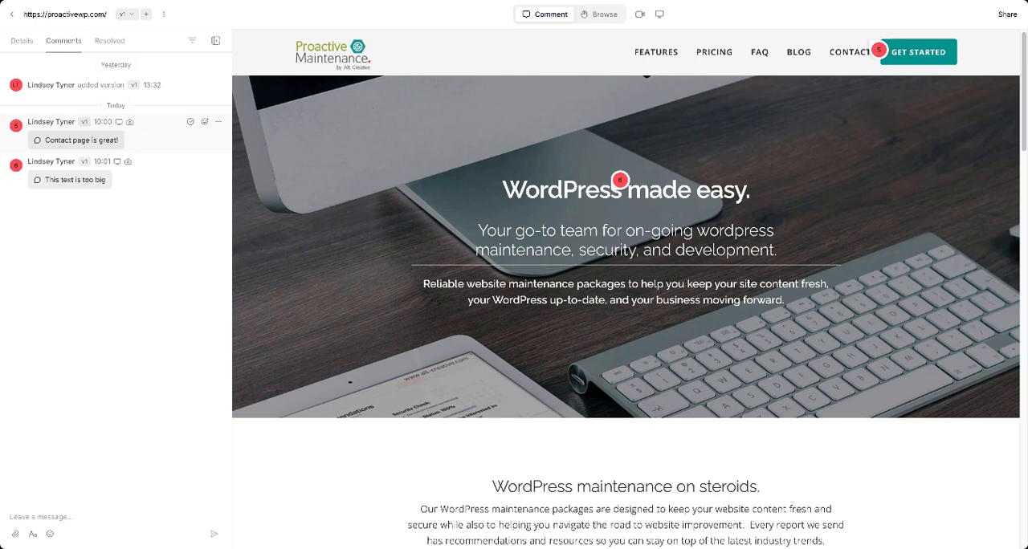
{"action": "left_click", "coordinate": [205, 123]}
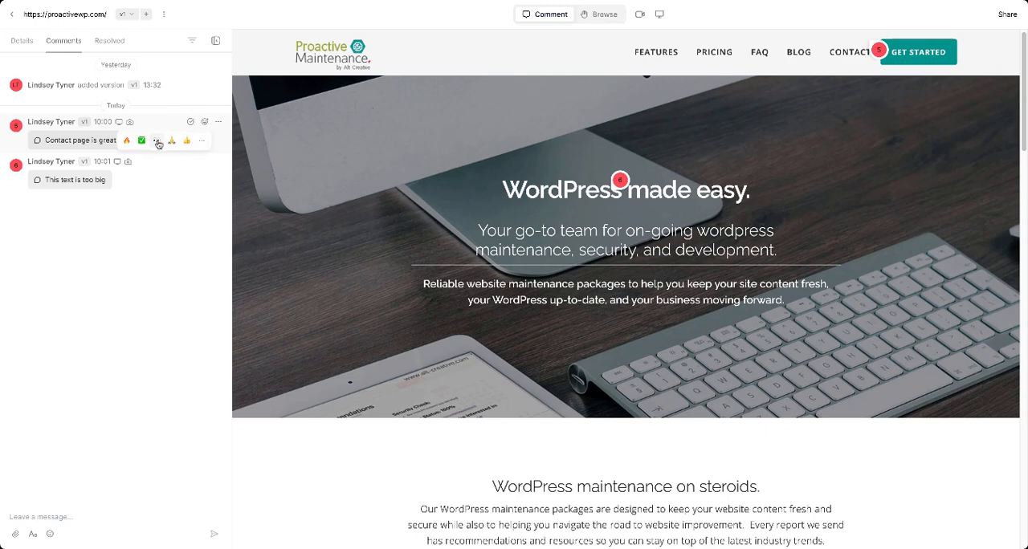
{"action": "left_click", "coordinate": [219, 122]}
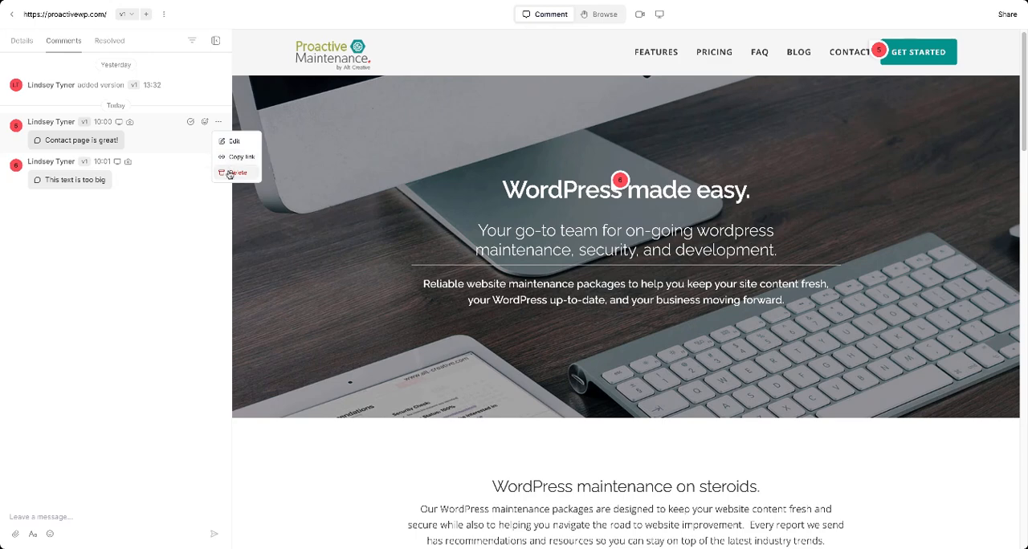
{"action": "left_click", "coordinate": [194, 271]}
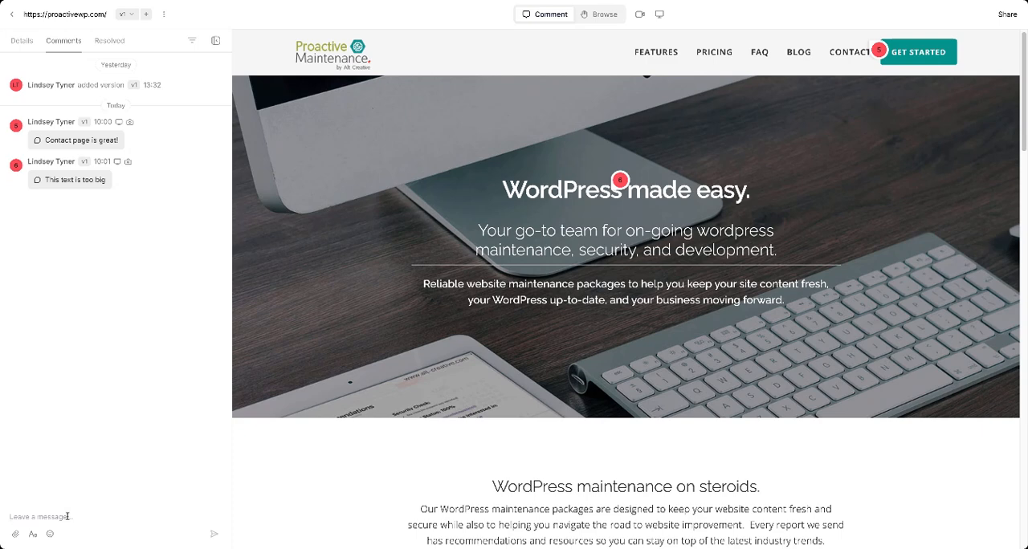
Send the general message "I love it overall!" in the comments thread and look at the emoji choices for messages
{"action": "type", "text": "I love it overall!"}
{"action": "left_click", "coordinate": [213, 534]}
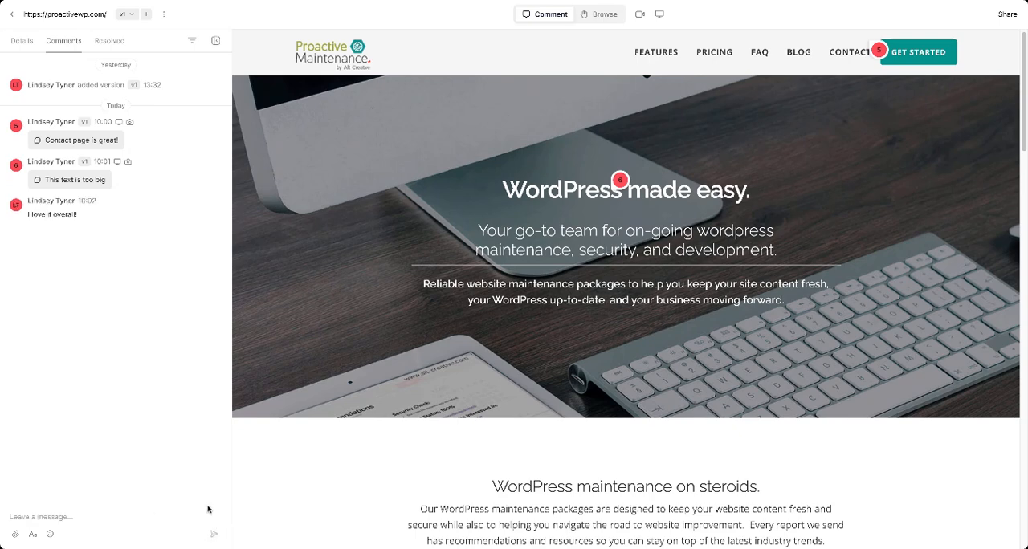
{"action": "left_click", "coordinate": [50, 534]}
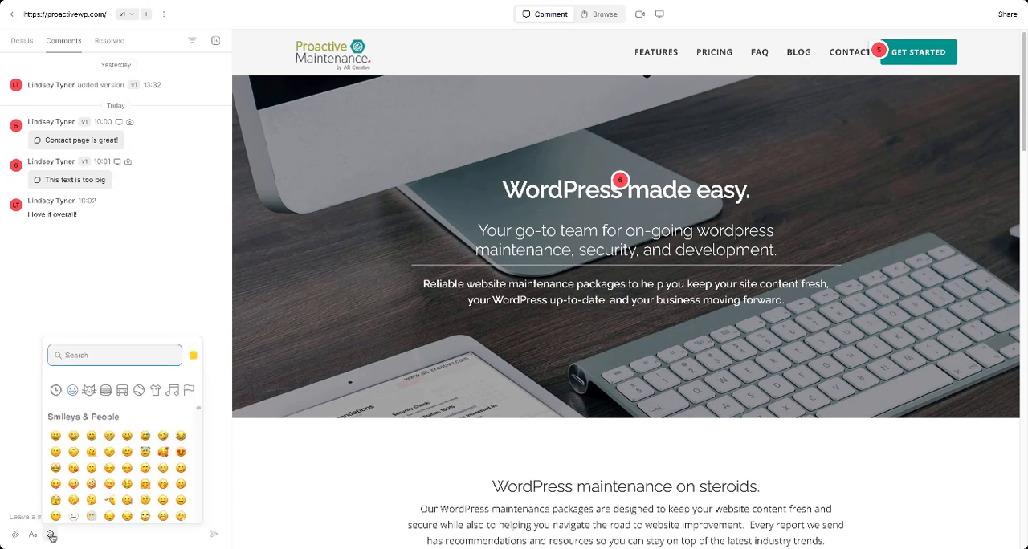
{"action": "left_click", "coordinate": [17, 419]}
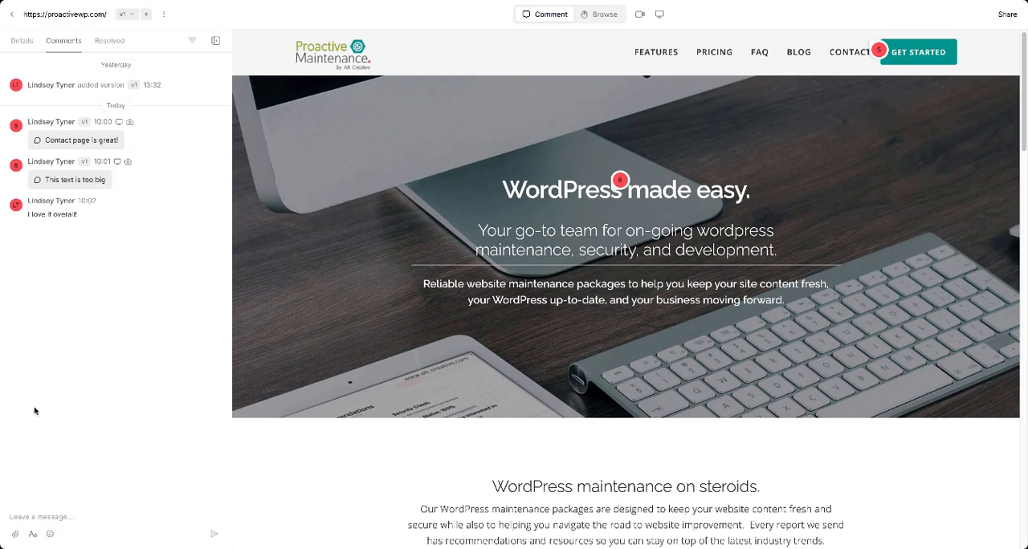